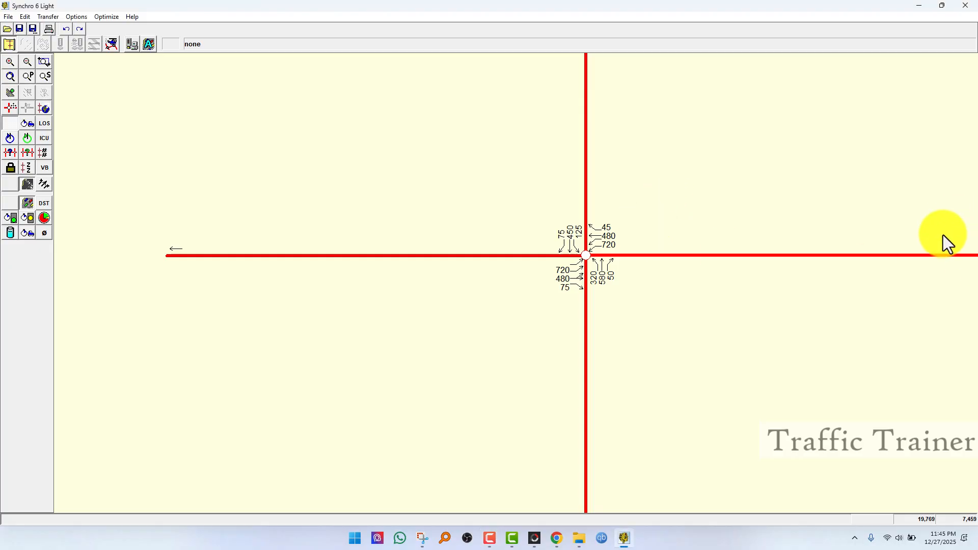
Step: Select the intersection and open its timing window
left_click(587, 257)
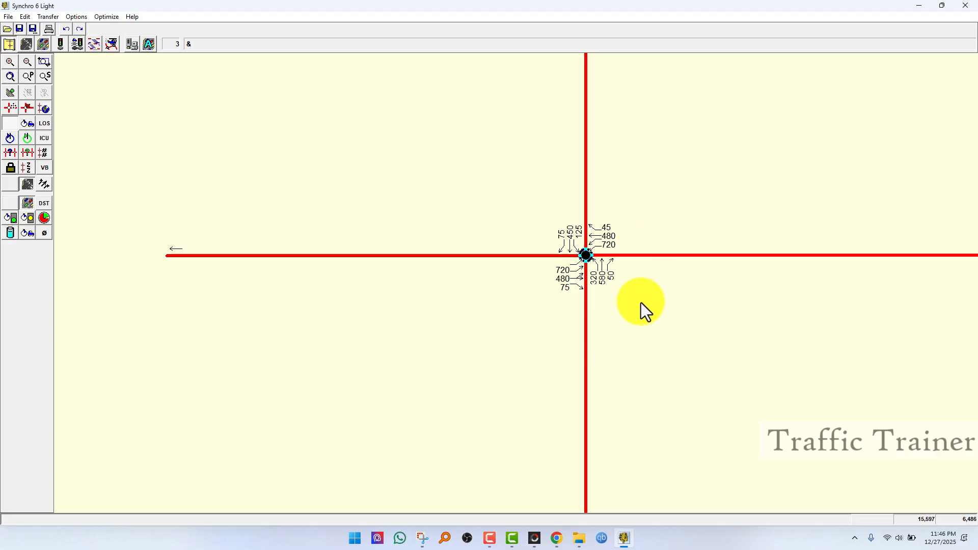
left_click(591, 260)
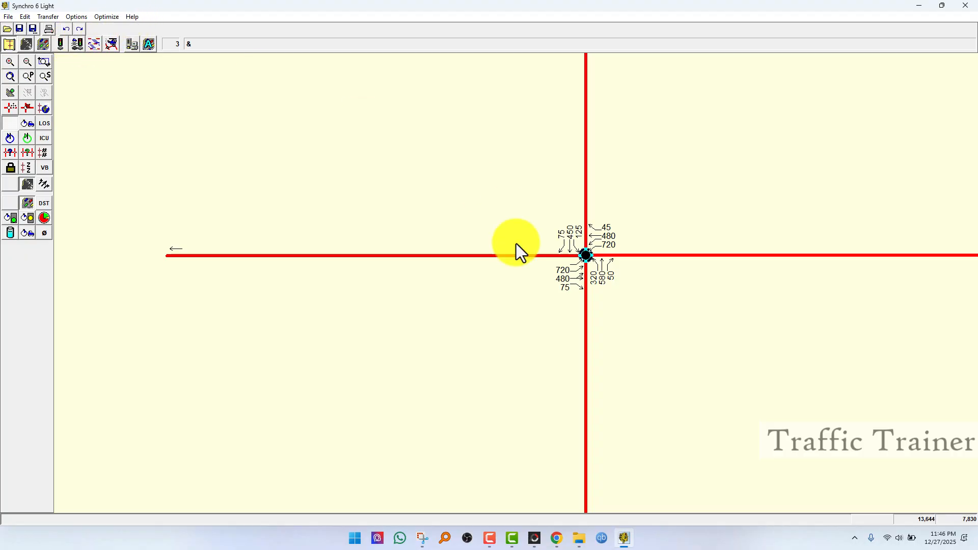
left_click(587, 255)
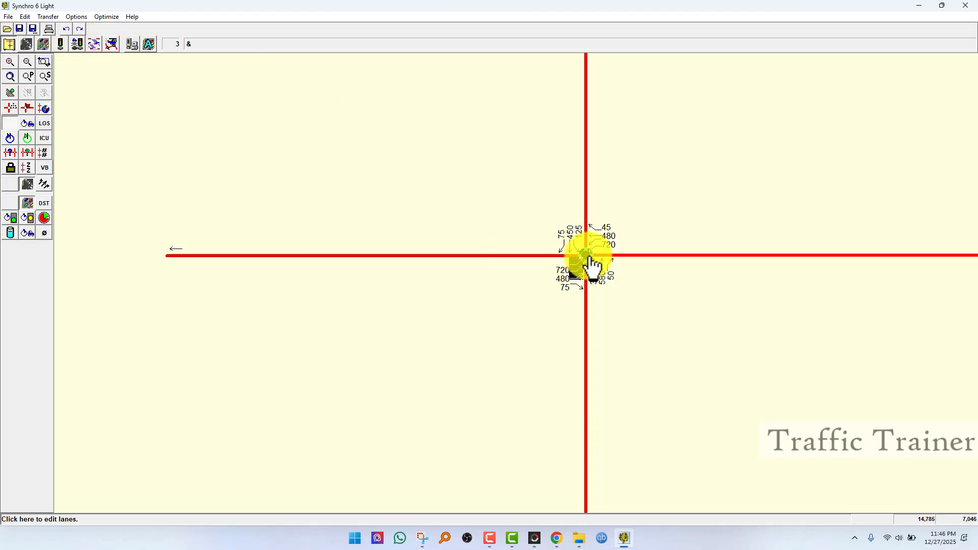
left_click(59, 44)
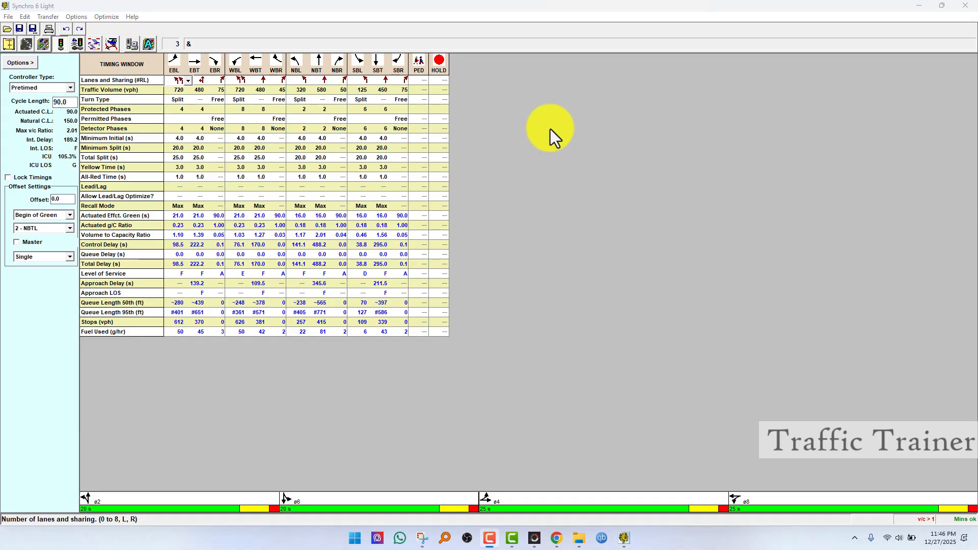
Step: Optimize the intersection splits
left_click(107, 17)
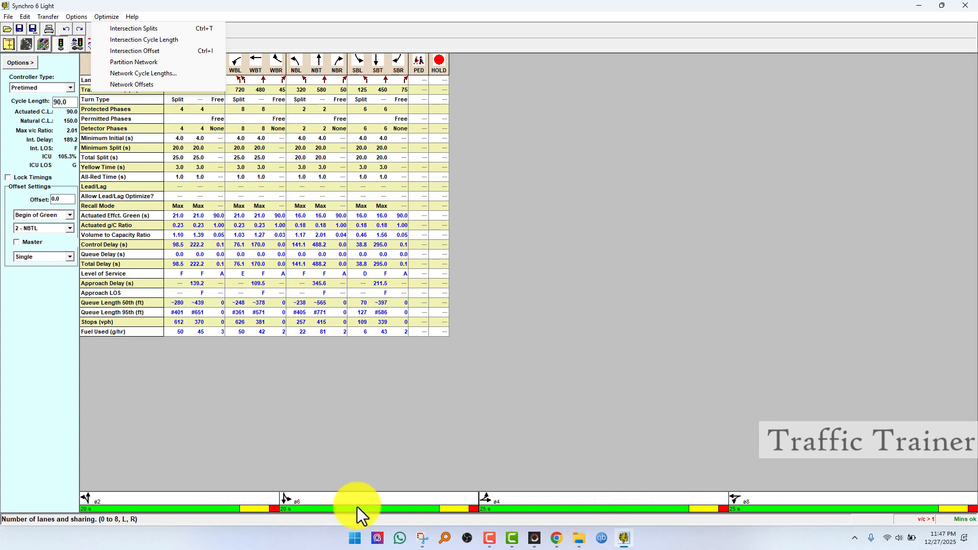
left_click(148, 30)
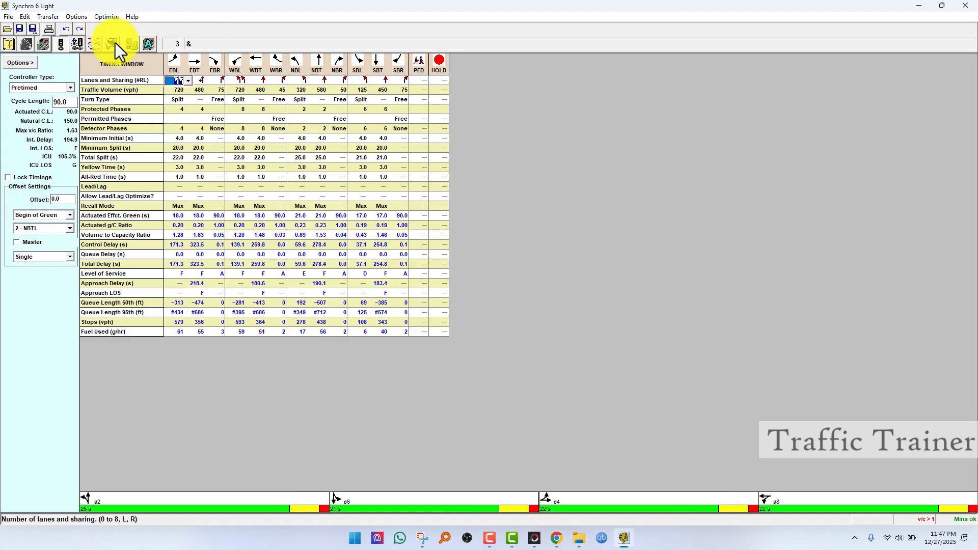
Step: Optimize the intersection cycle length
left_click(106, 17)
left_click(125, 38)
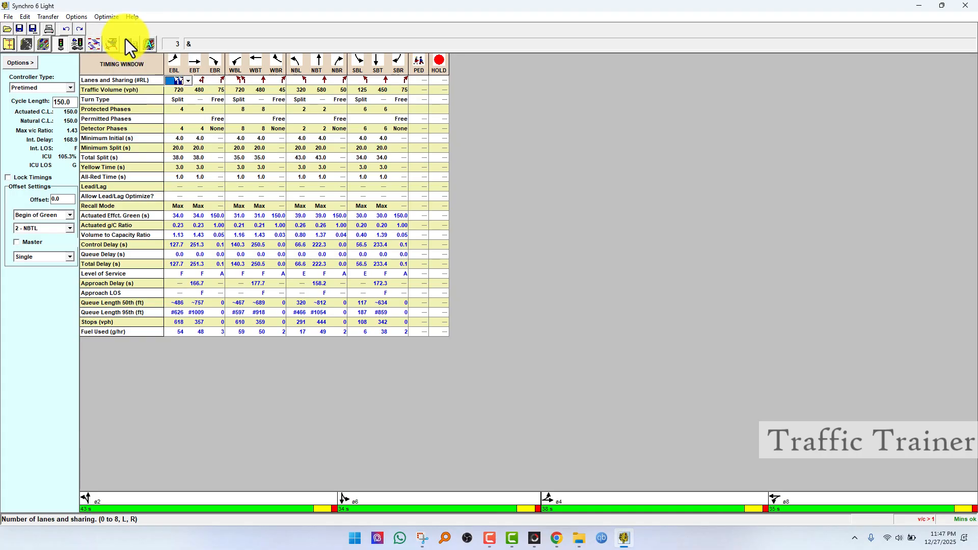
Step: Run the cycle length optimization again, followed by the split optimization
left_click(105, 18)
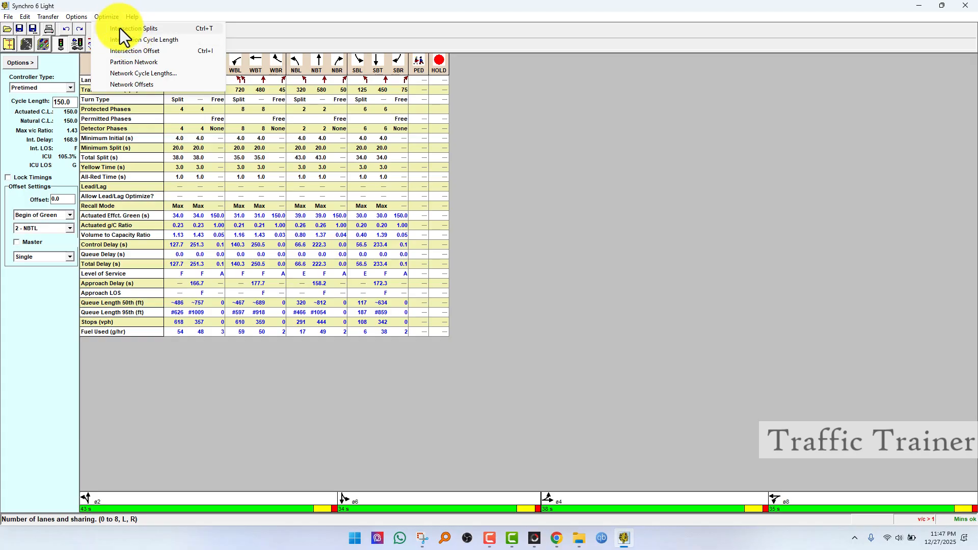
left_click(125, 39)
left_click(113, 20)
left_click(119, 28)
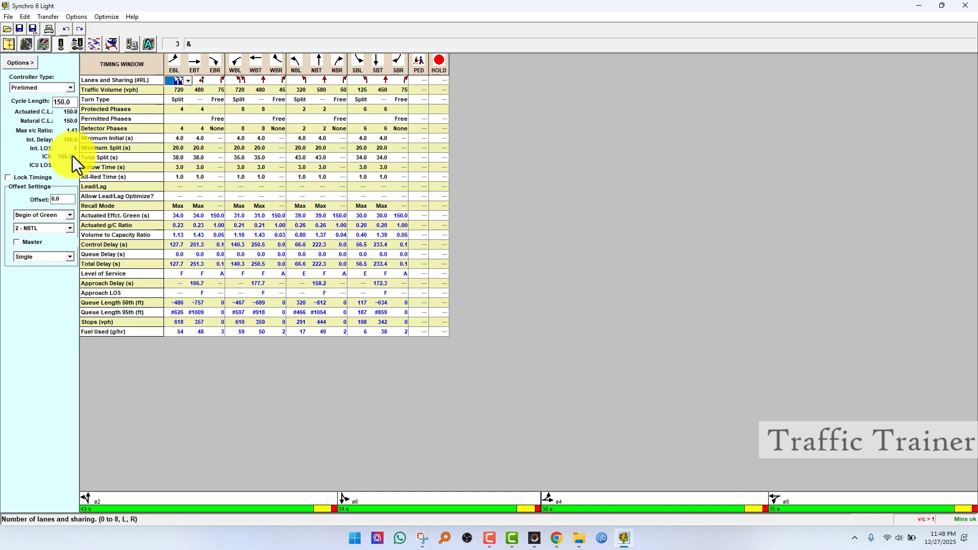
Step: Preview the HCM Signals report for the single intersection, then close the preview
left_click(10, 17)
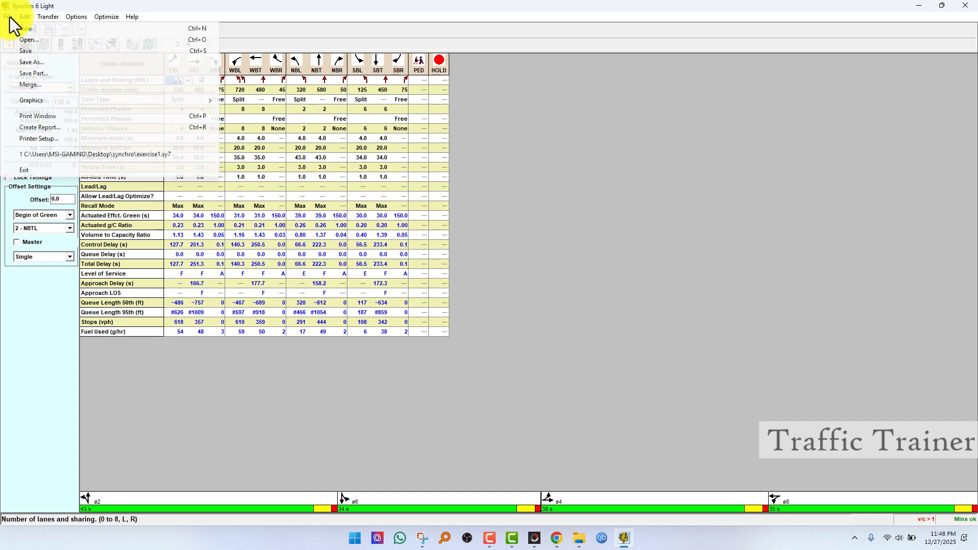
left_click(43, 127)
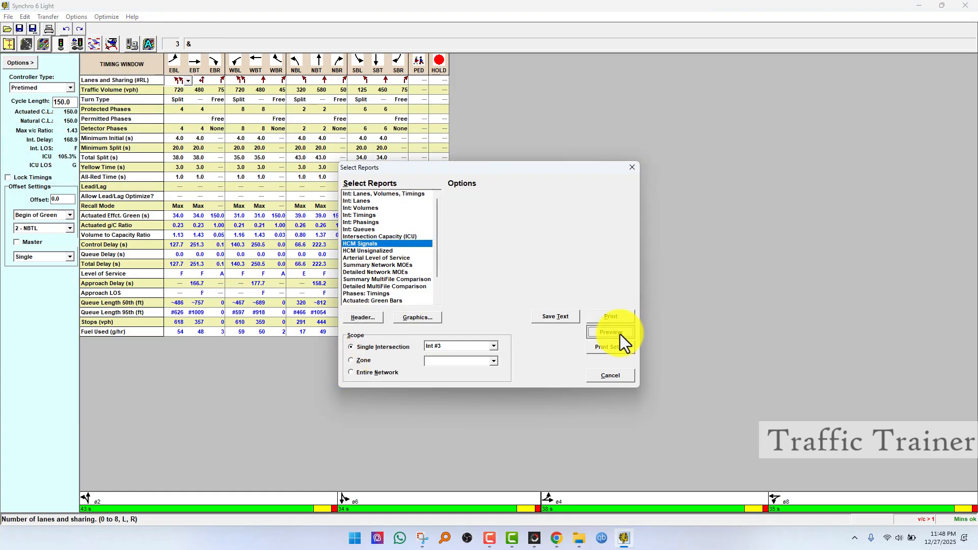
left_click(618, 333)
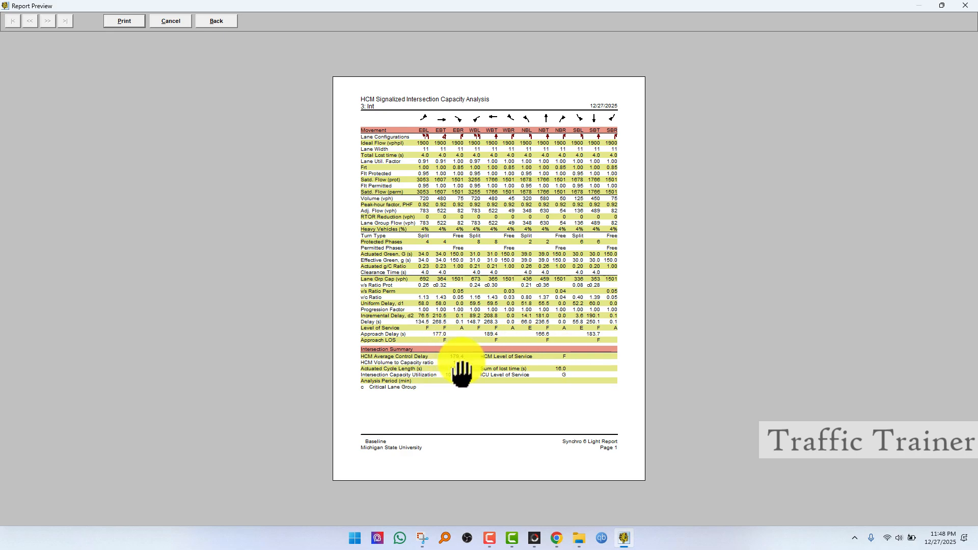
left_click(172, 21)
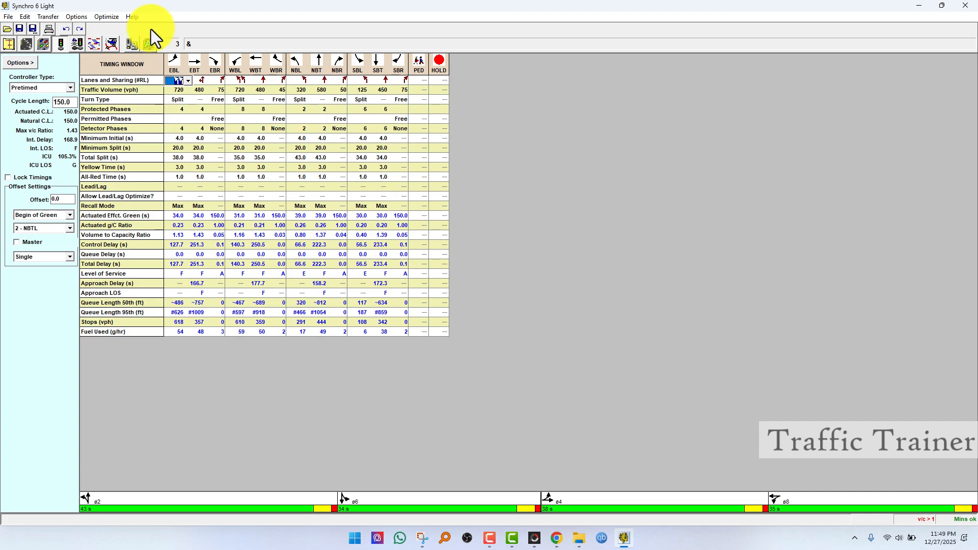
Step: Save the file and launch it in SimTraffic
left_click(149, 44)
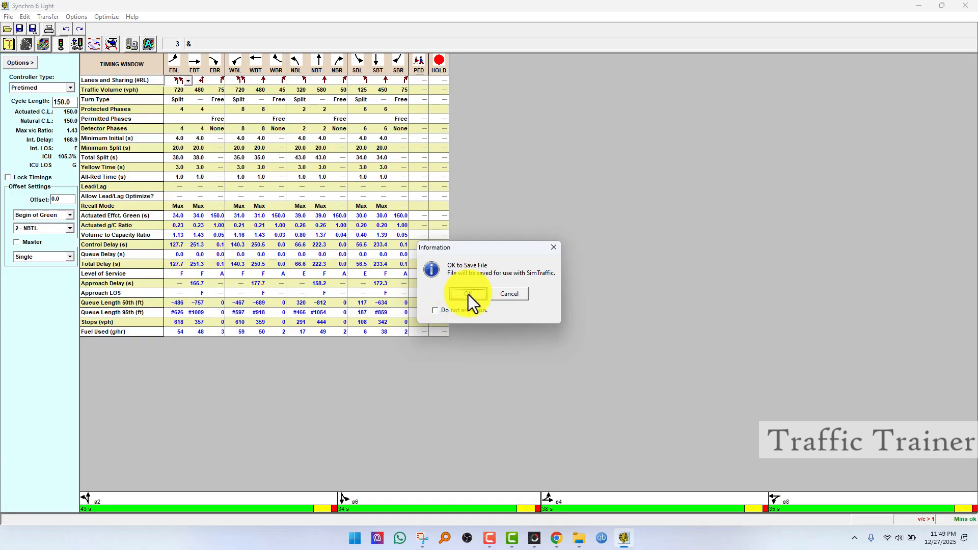
left_click(469, 294)
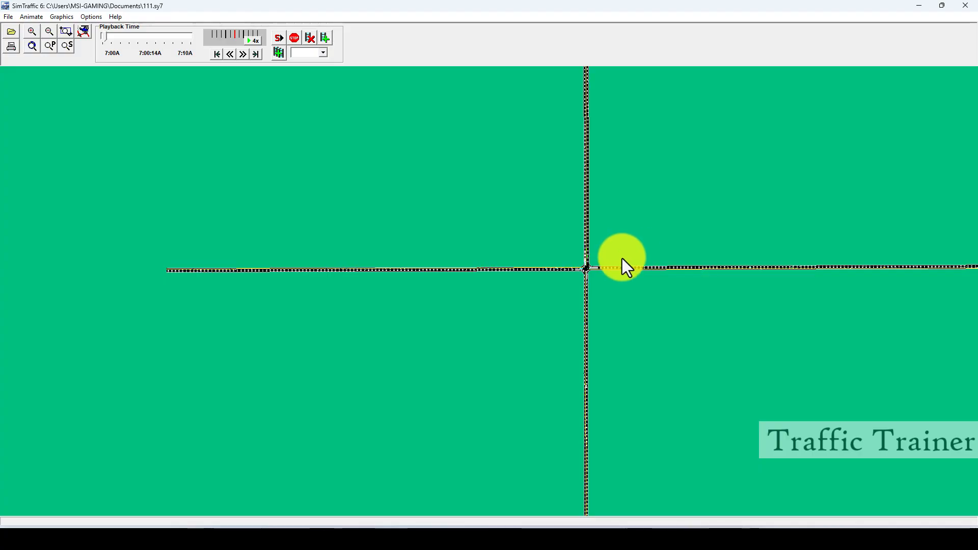
Step: Watch the animated traffic simulation up close around the intersection approaches
left_click(49, 32)
left_click(48, 32)
left_click(48, 32)
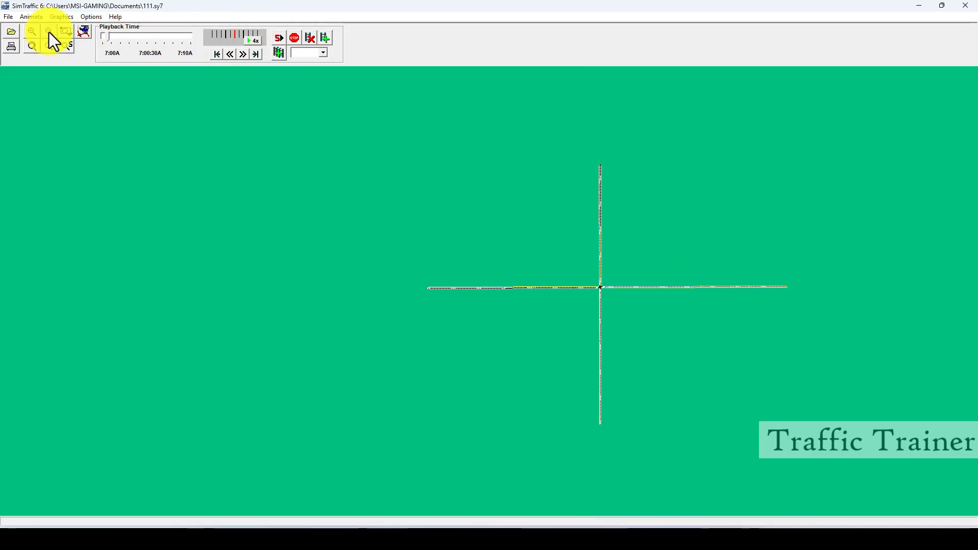
left_click(29, 30)
left_click(30, 29)
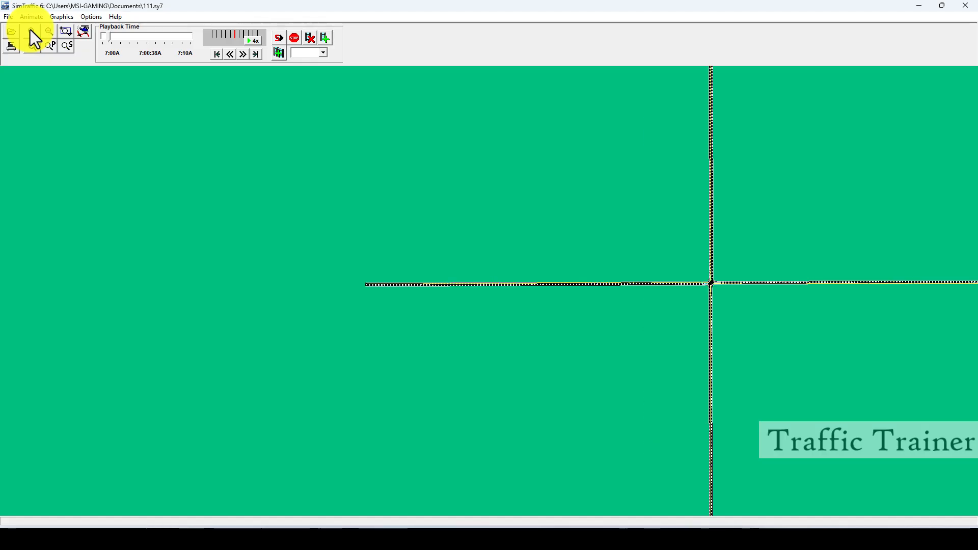
left_click(29, 30)
left_click(30, 29)
left_click(970, 164)
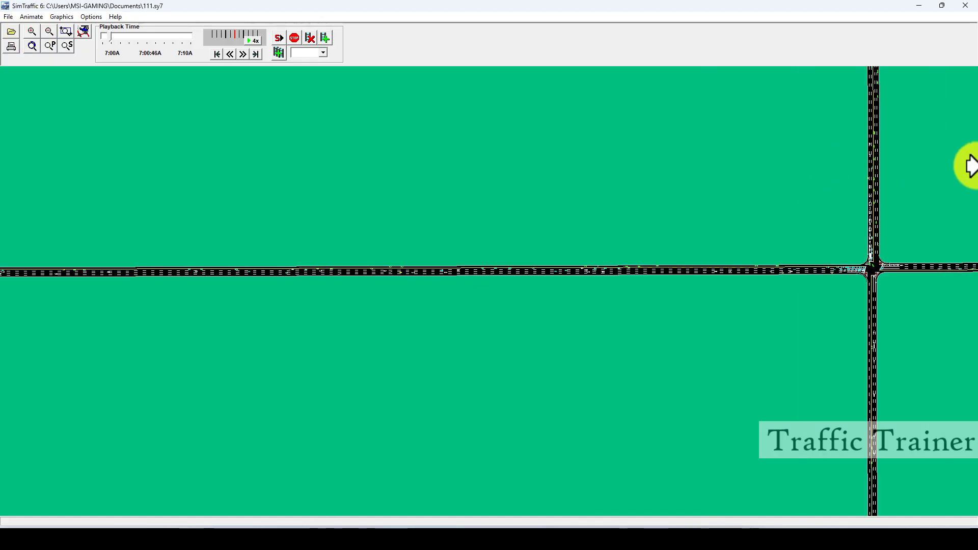
left_click(970, 186)
left_click(969, 185)
left_click(21, 180)
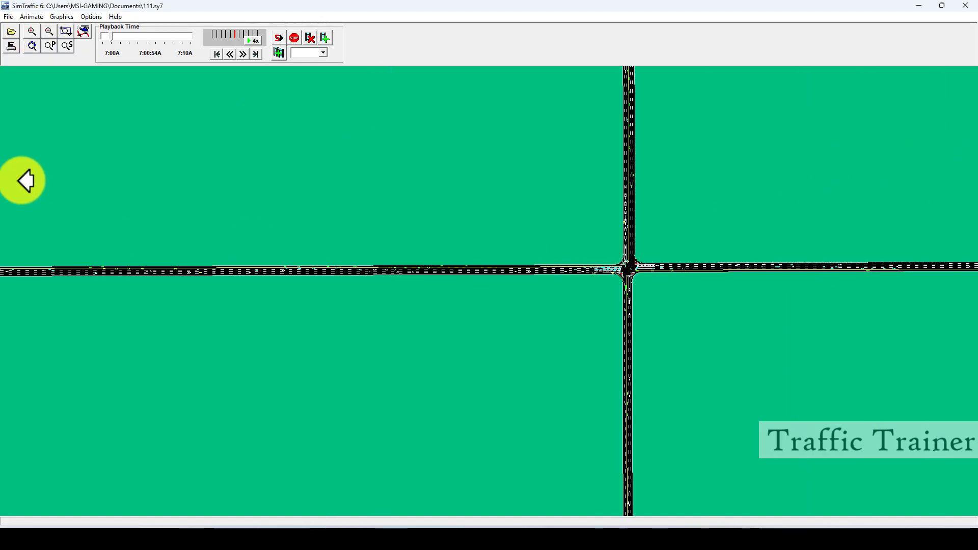
left_click(31, 31)
left_click(31, 31)
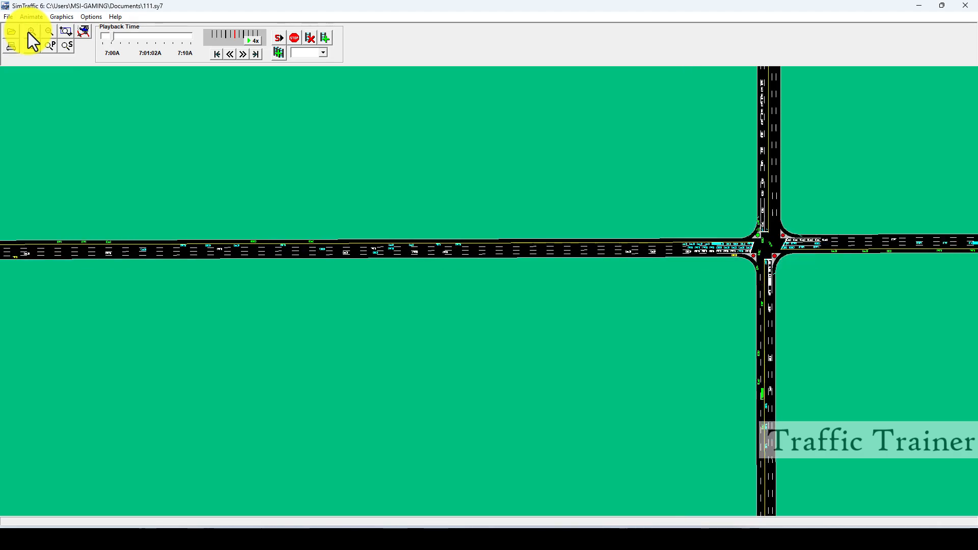
left_click(32, 30)
left_click(970, 173)
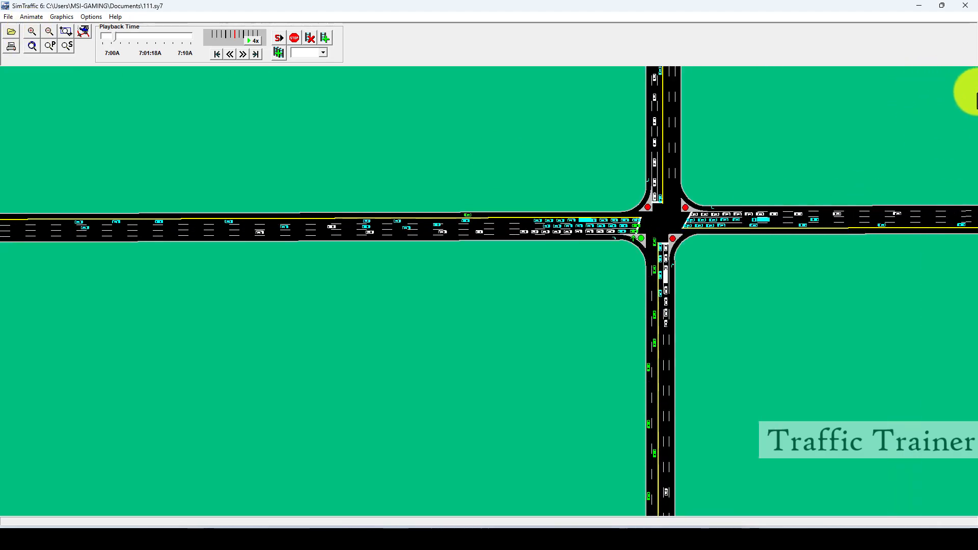
left_click(976, 94)
left_click(503, 78)
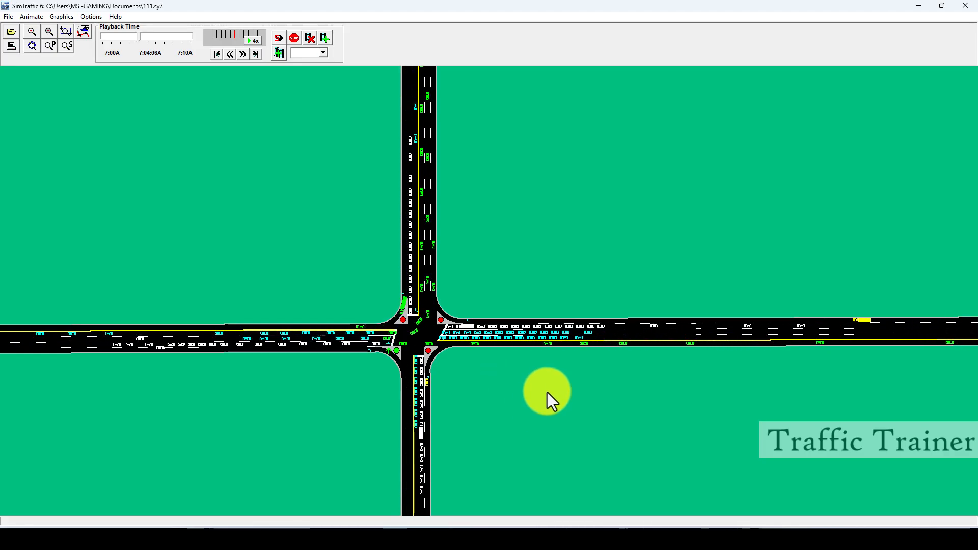
left_click(518, 504)
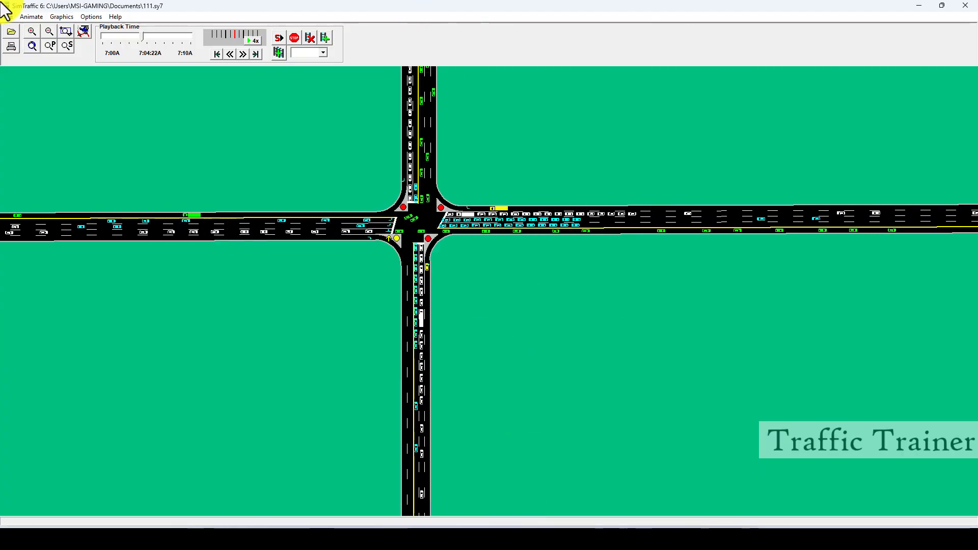
left_click(6, 17)
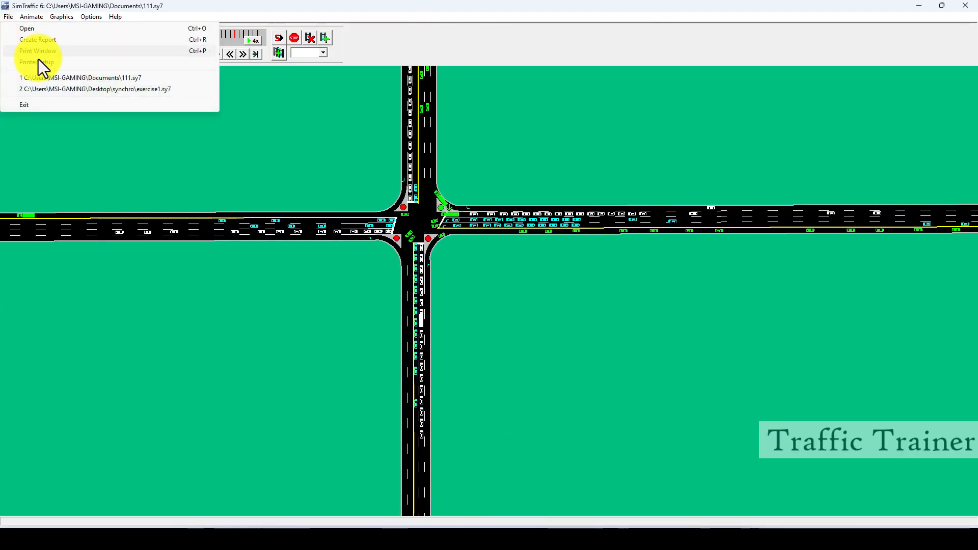
left_click(8, 17)
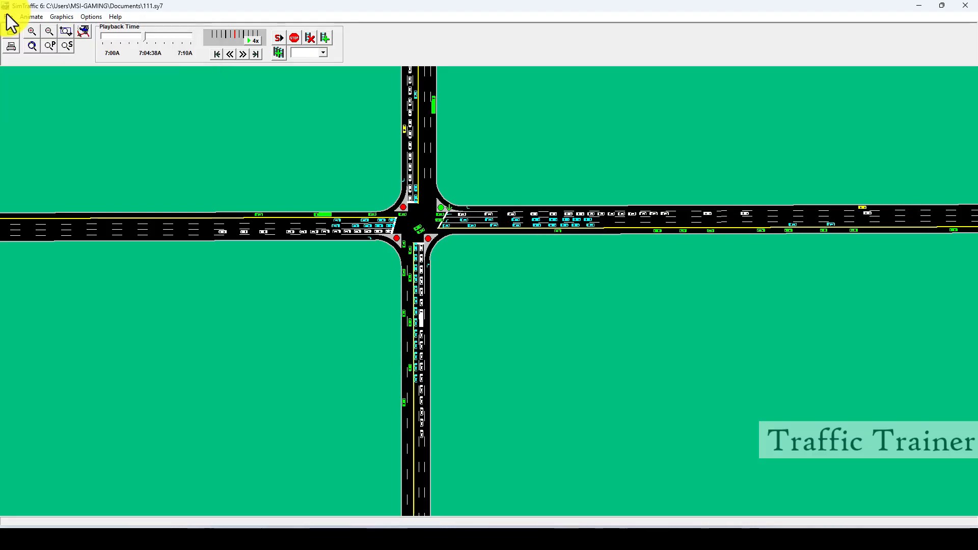